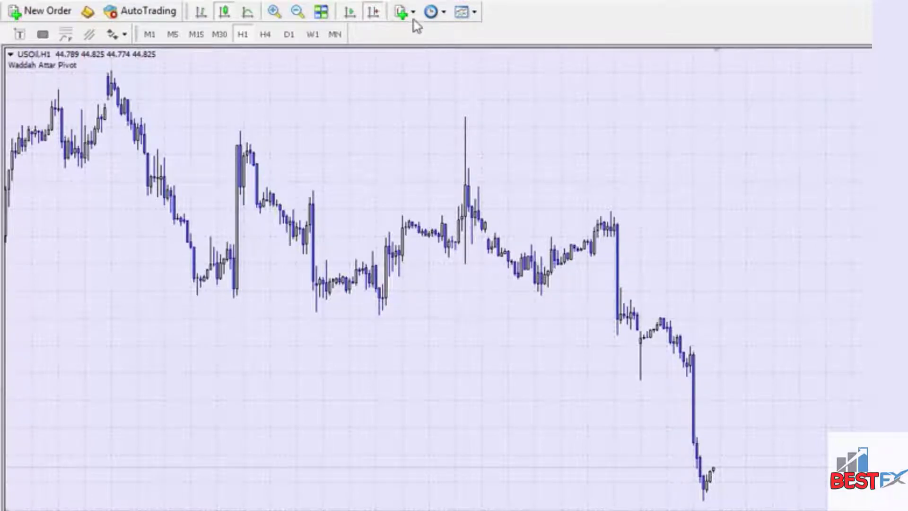
Step: Add the Average Directional Movement Index (ADX 14) from the Trend indicators, accepting the default settings
click(404, 12)
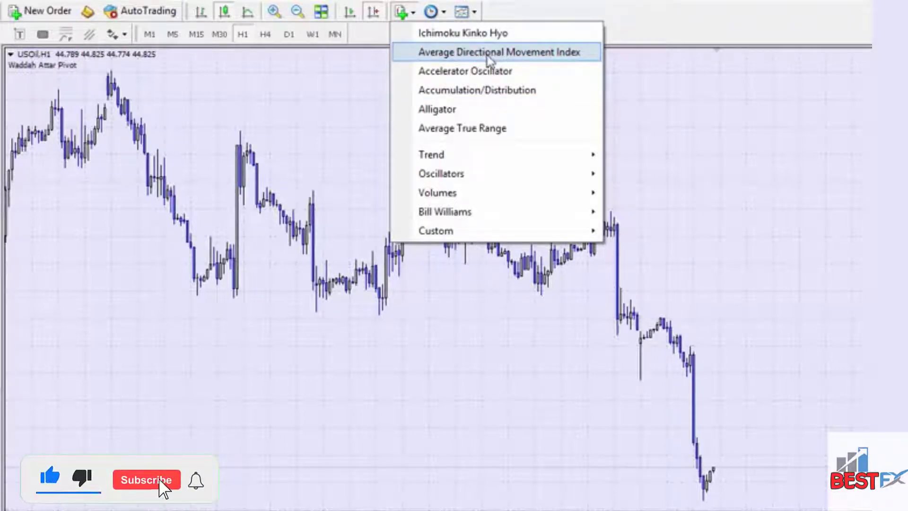
mouse_move(476, 153)
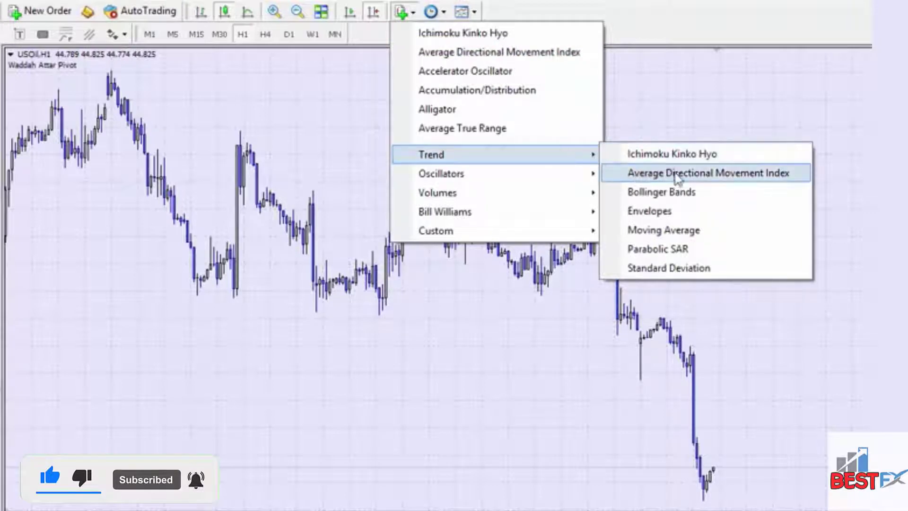
click(744, 176)
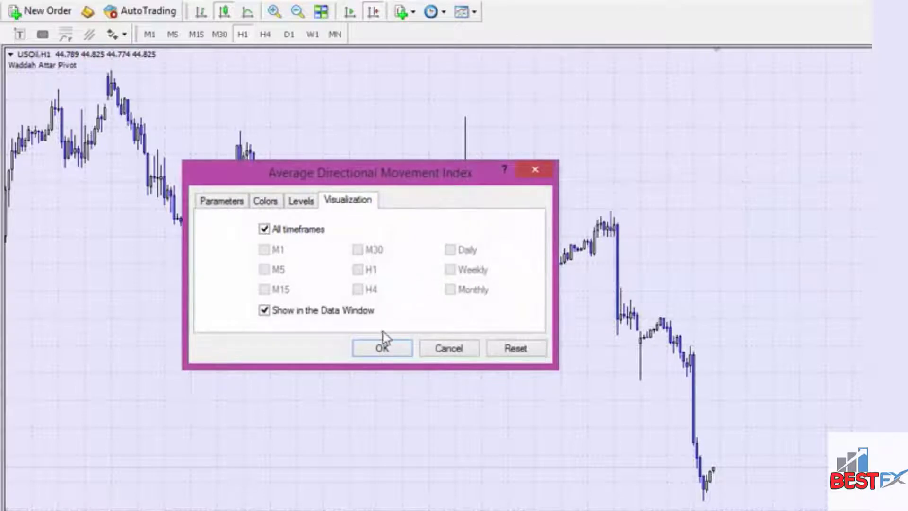
click(385, 348)
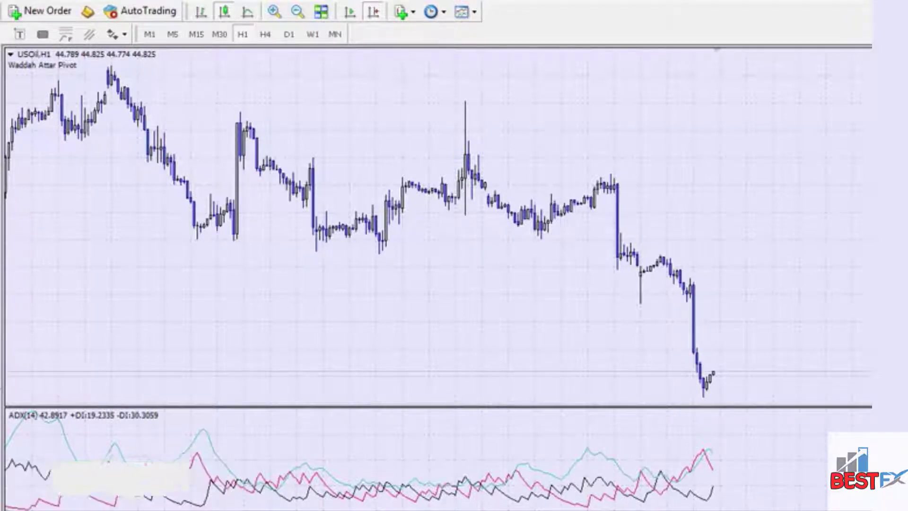
middle_click(665, 285)
middle_click(669, 296)
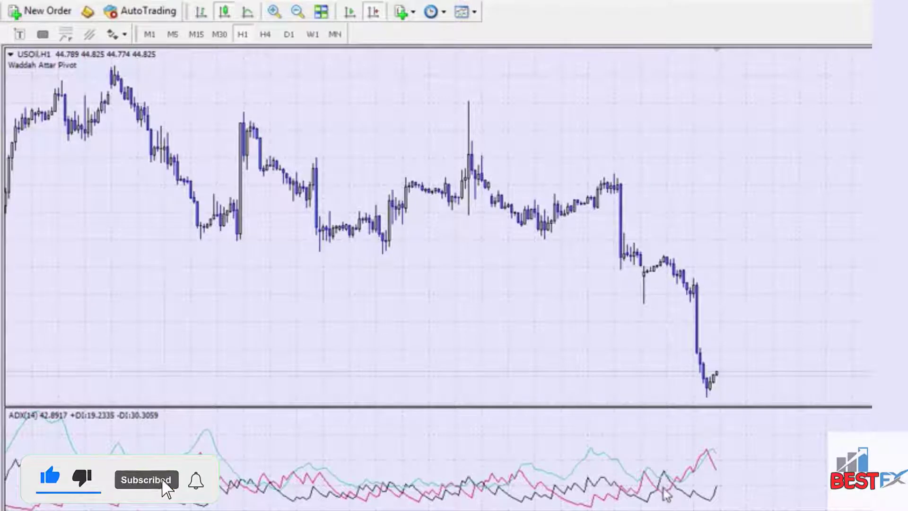
mouse_move(667, 497)
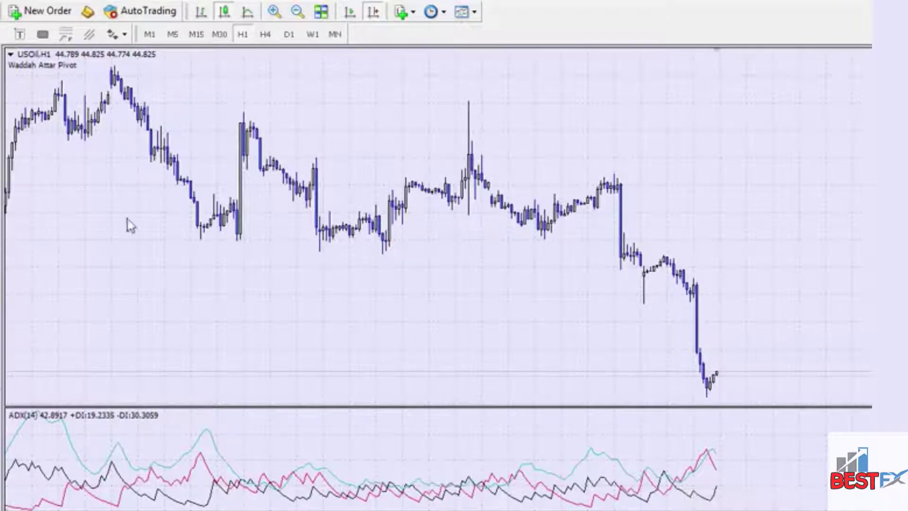
middle_click(314, 207)
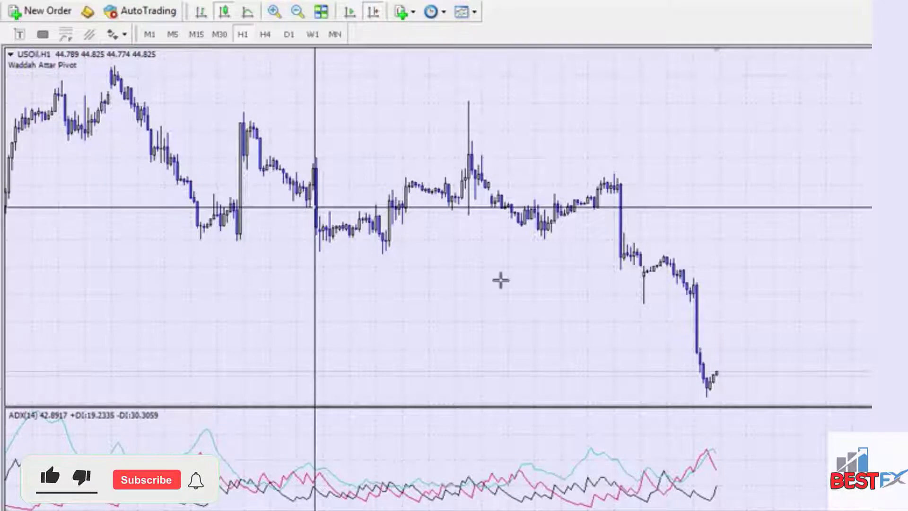
click(688, 470)
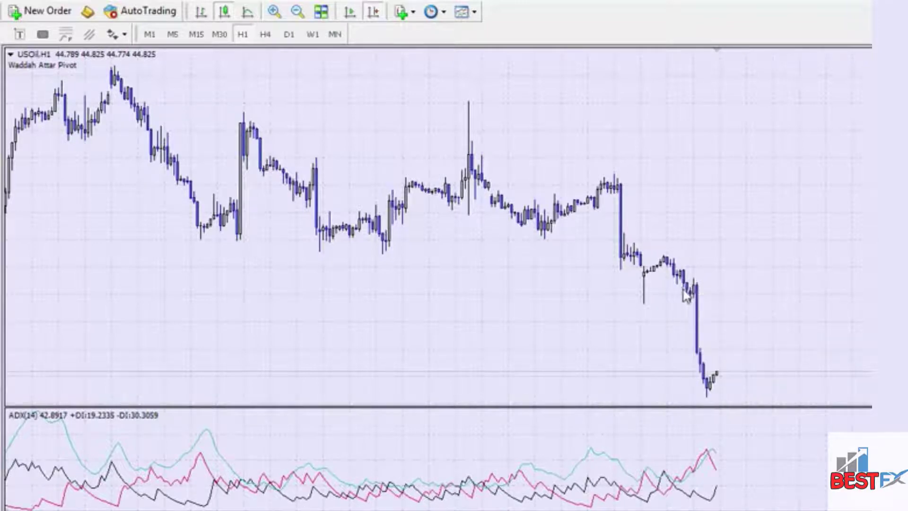
middle_click(618, 240)
drag(704, 300, 710, 392)
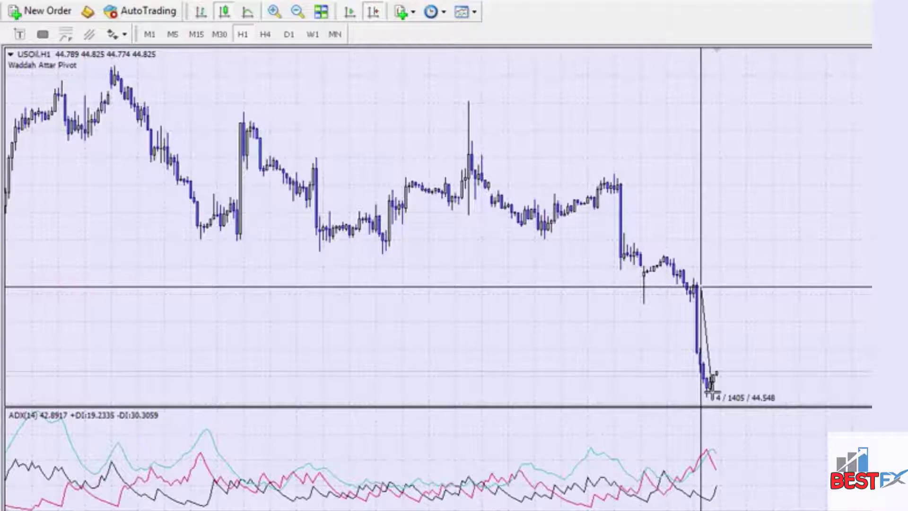
drag(710, 392, 703, 290)
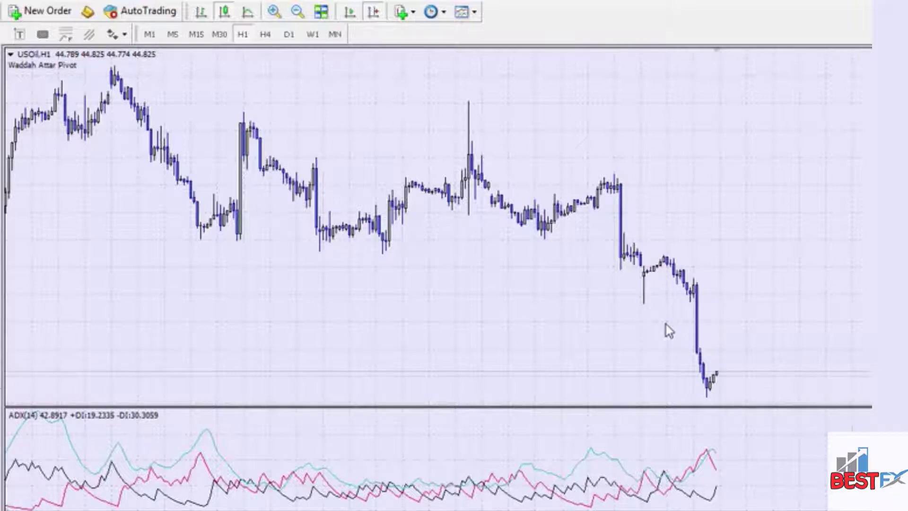
Step: Shift the chart slightly back and measure bars and price from an earlier high with the crosshair
drag(418, 334, 436, 332)
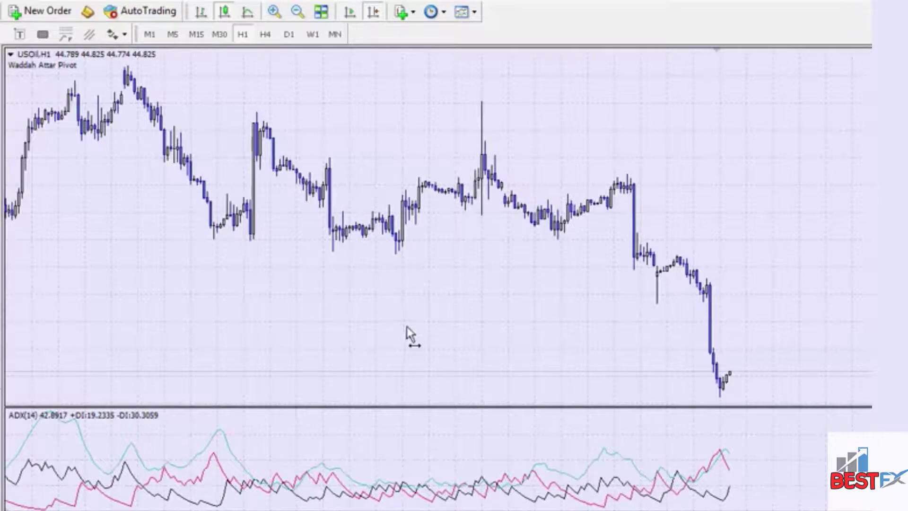
scroll(407, 326, up, 5)
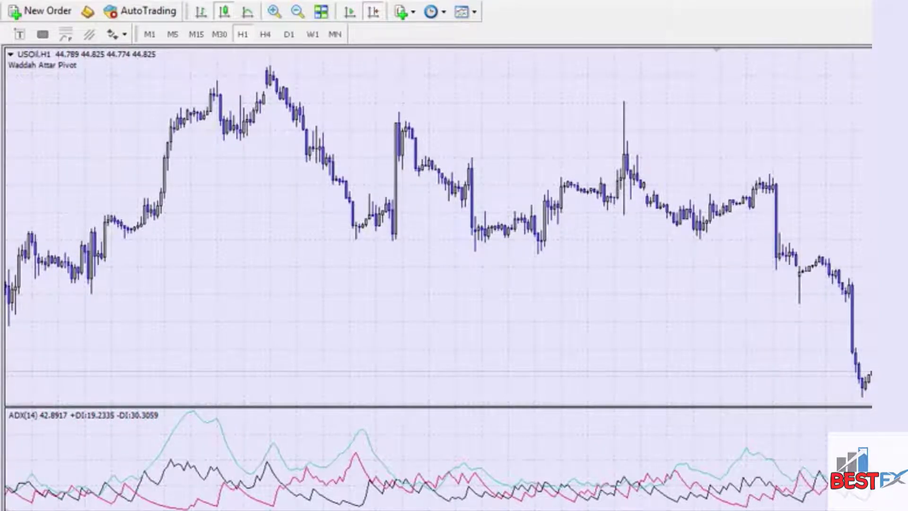
middle_click(40, 126)
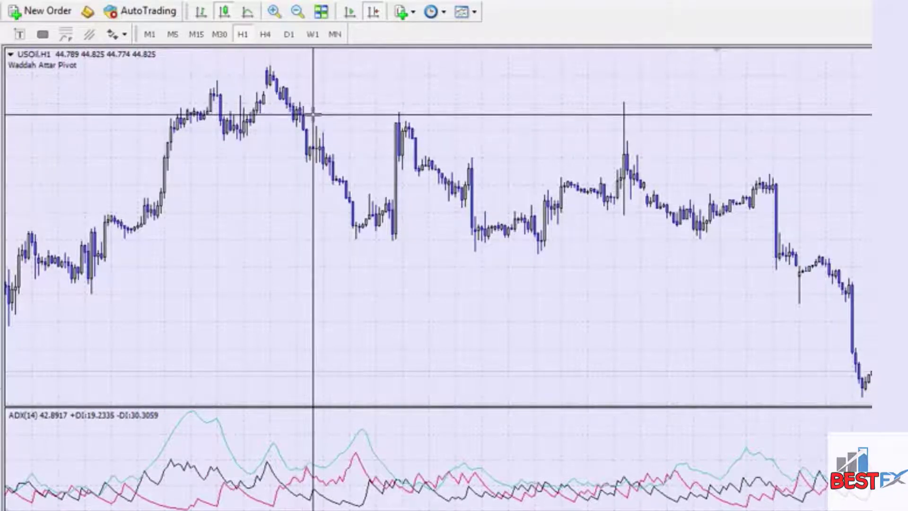
drag(308, 114, 357, 227)
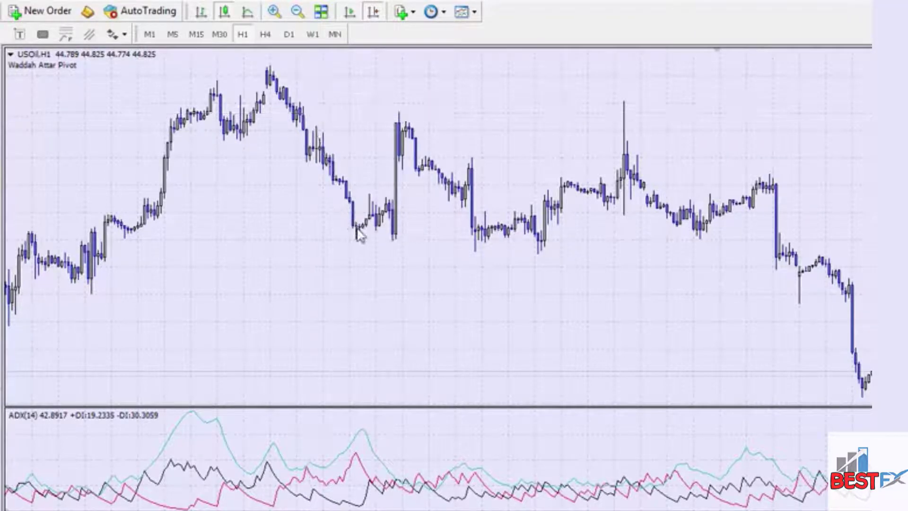
Step: Pan further back to older bars and measure the distance between two more chart points
drag(320, 288, 425, 265)
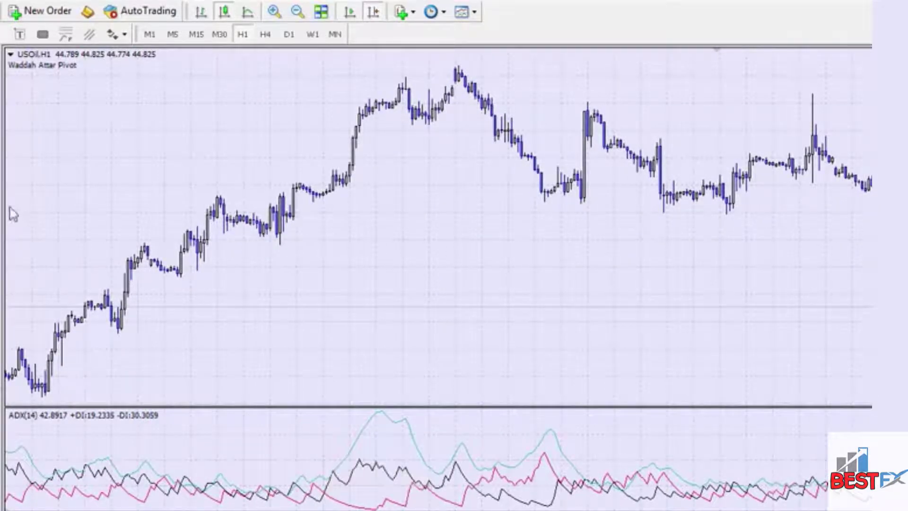
middle_click(219, 334)
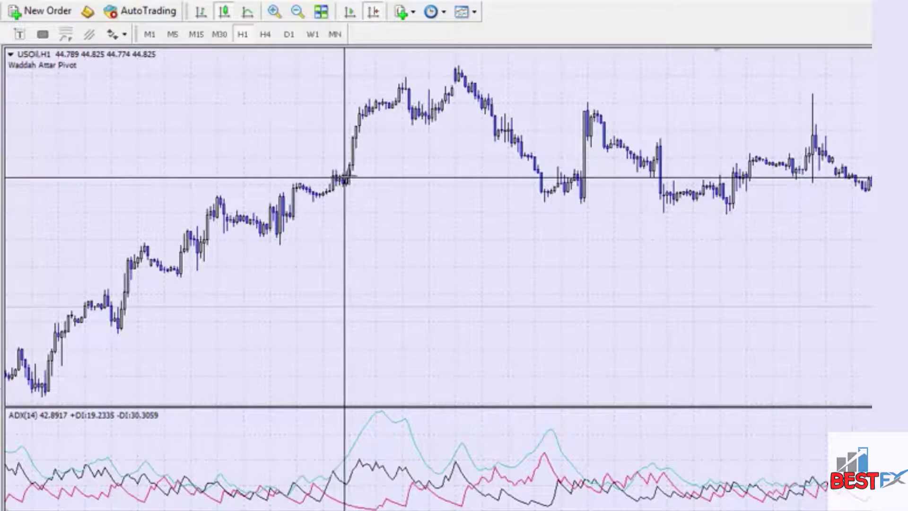
drag(355, 175, 404, 90)
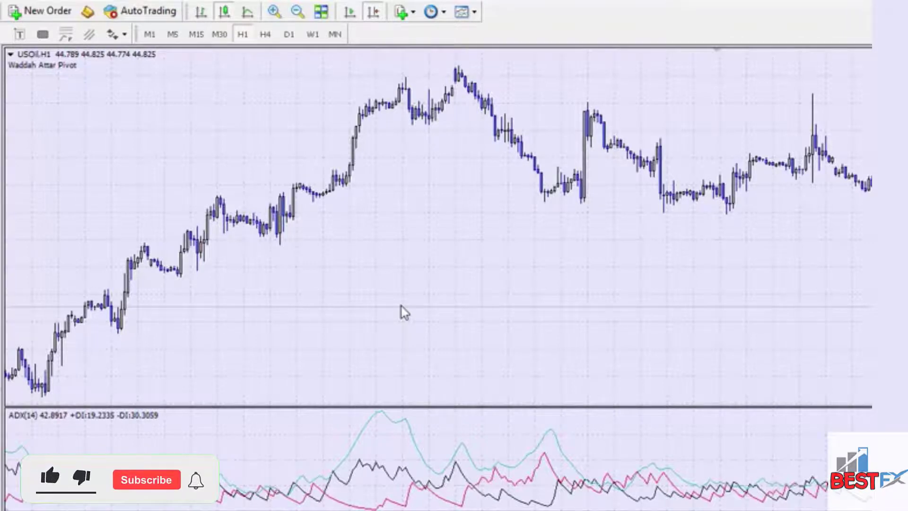
drag(400, 306, 342, 334)
Step: Scroll back to the breakout bar, measure from it with the crosshair, and mark it with a vertical line
key(Left)
key(Left)
key(Left)
key(Left)
key(Left)
key(Left)
key(Left)
key(Left)
middle_click(311, 367)
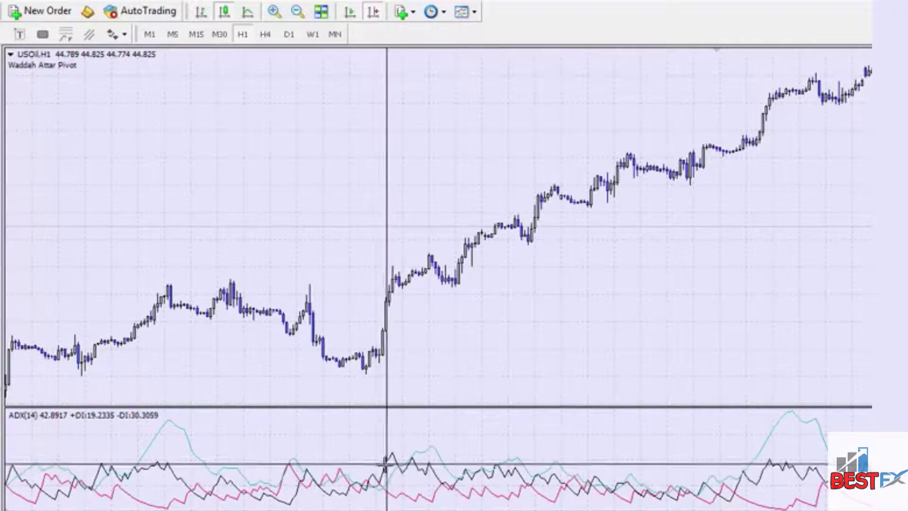
mouse_move(385, 465)
mouse_down()
mouse_move(367, 490)
mouse_move(378, 483)
mouse_up()
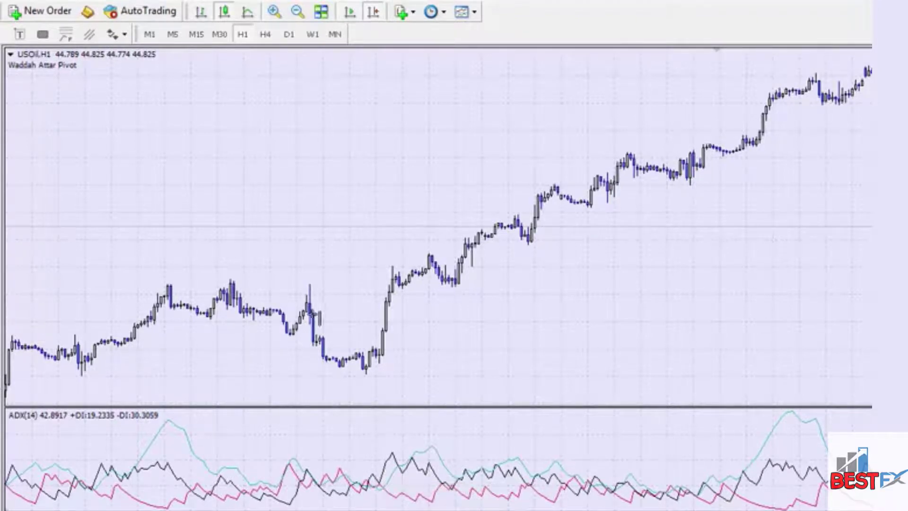
click(382, 355)
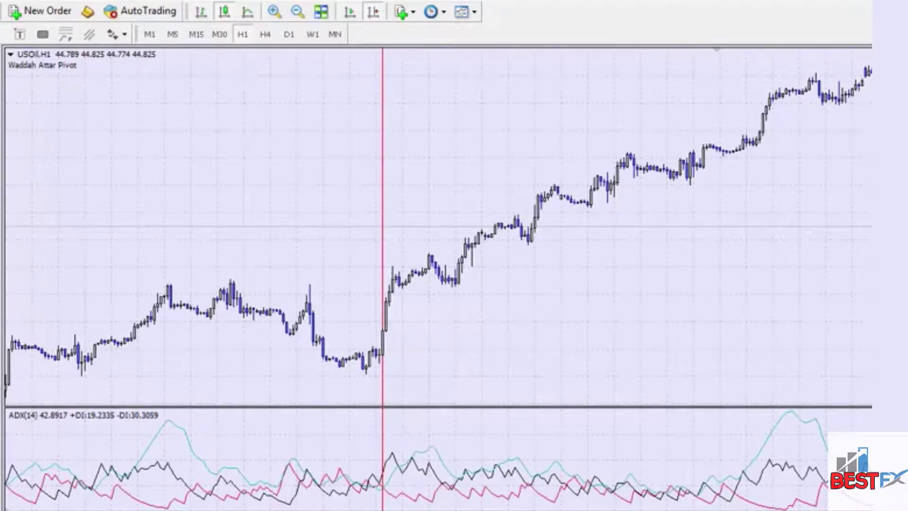
Step: Measure the move following the breakout bar, then drag the chart to reveal the older bars
mouse_move(394, 331)
mouse_down()
mouse_move(409, 272)
mouse_move(428, 274)
mouse_up()
drag(308, 361, 451, 364)
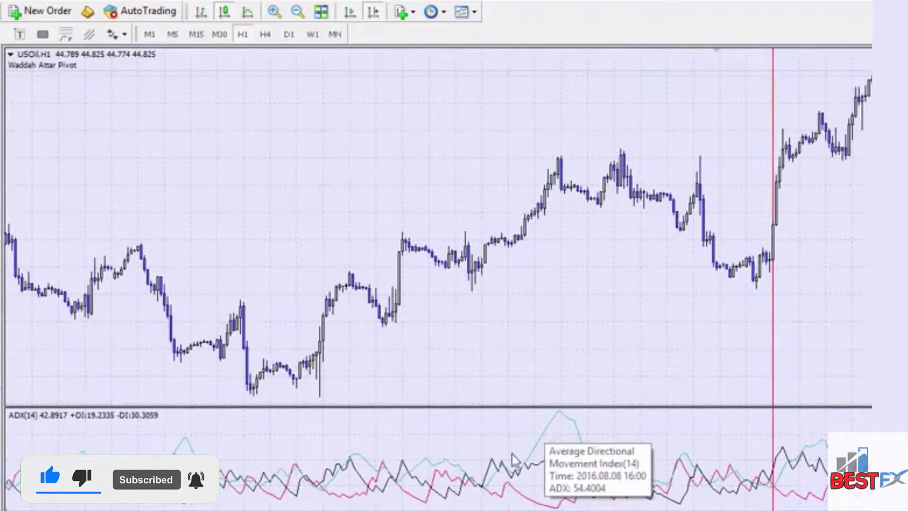
mouse_move(481, 482)
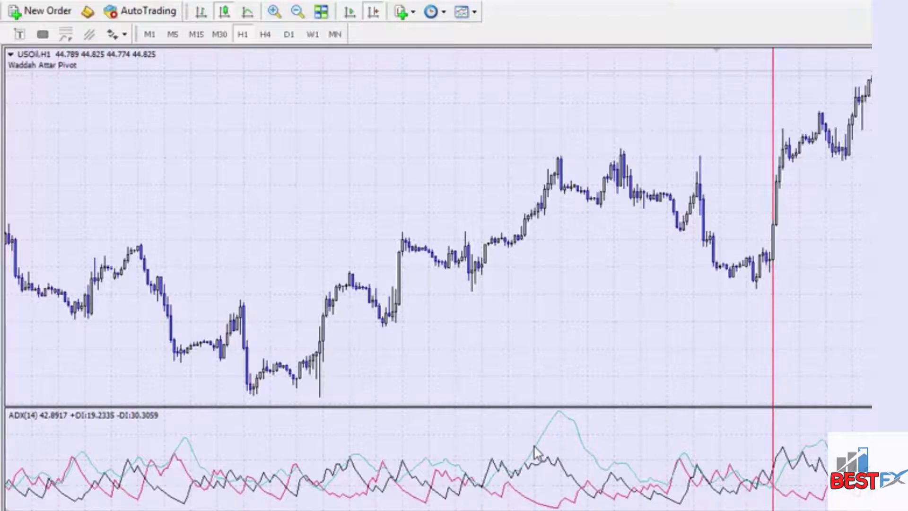
middle_click(146, 472)
Step: Measure down from the 2016.08.01 13:00 bar, then read the 2016.08.03 02:00 bar's OHLC prices
middle_click(50, 240)
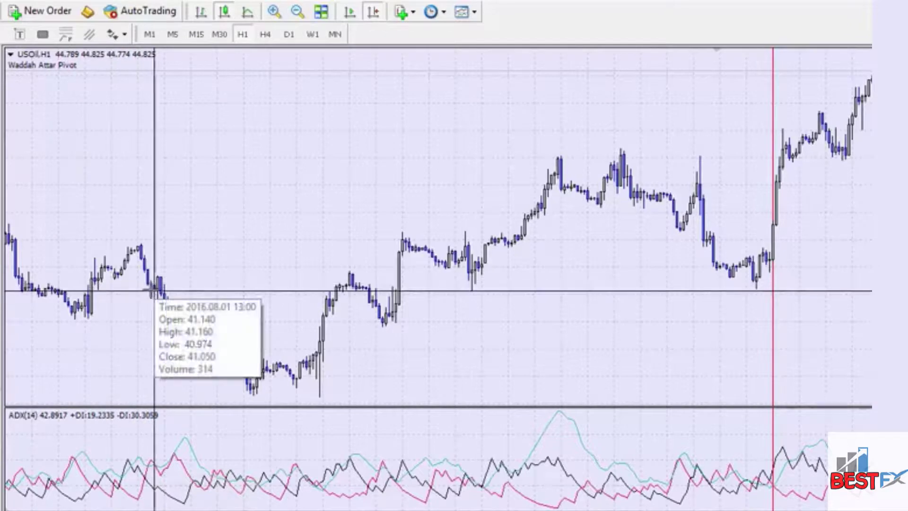
drag(166, 284, 178, 350)
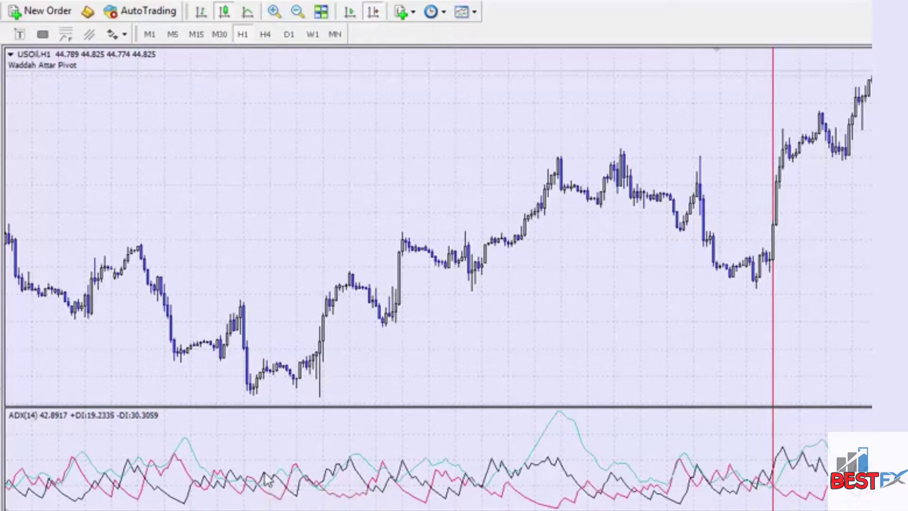
middle_click(268, 364)
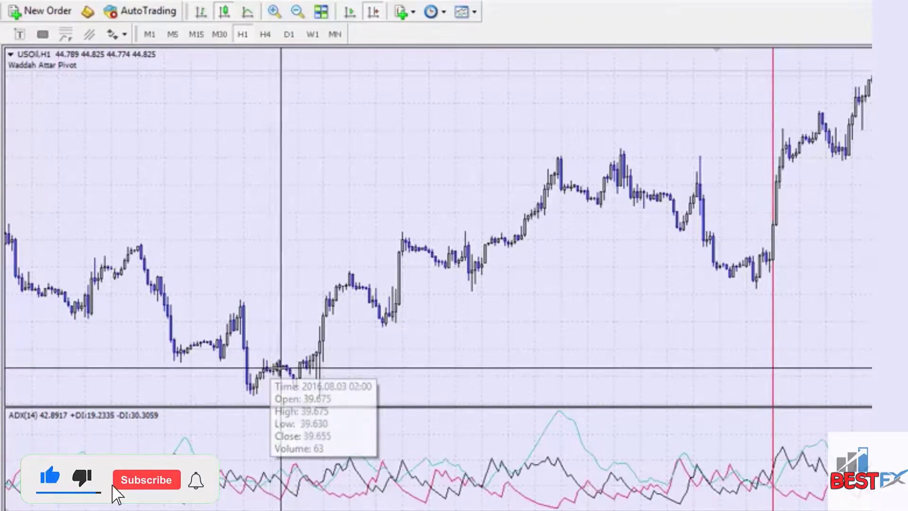
drag(266, 367, 324, 387)
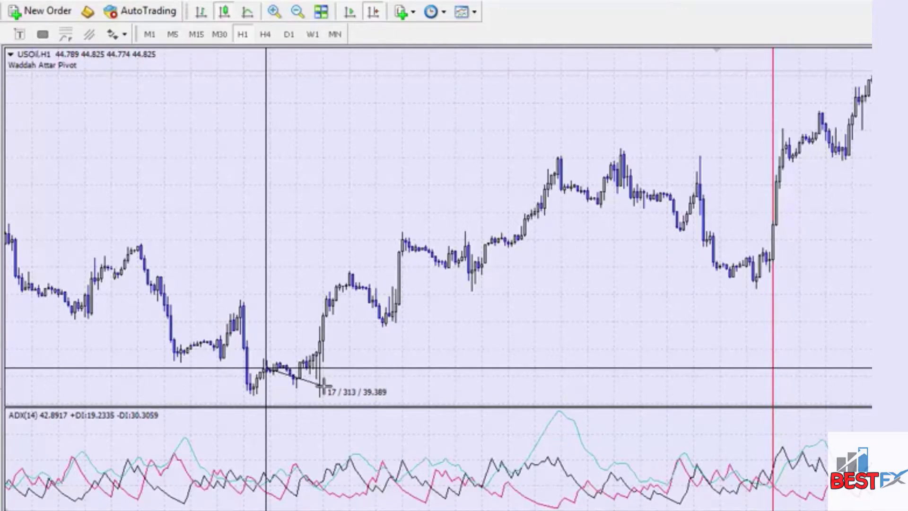
drag(325, 386, 325, 391)
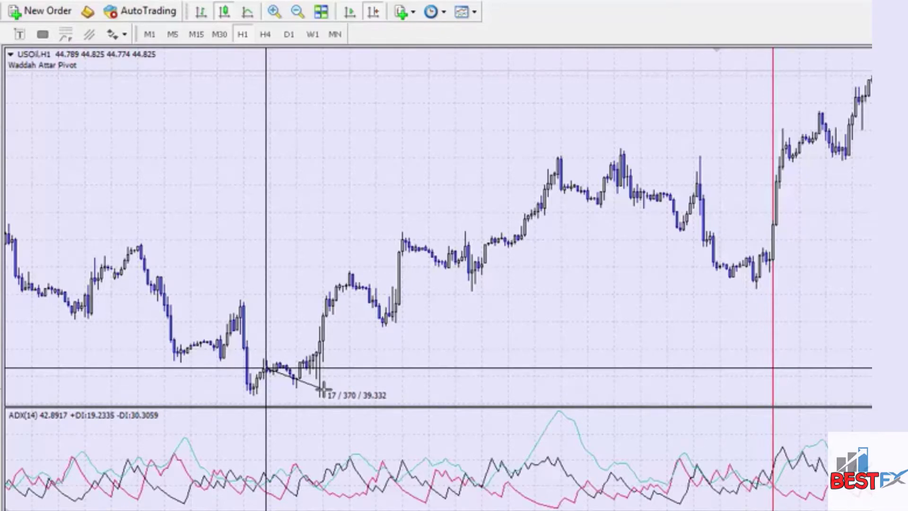
drag(324, 390, 351, 286)
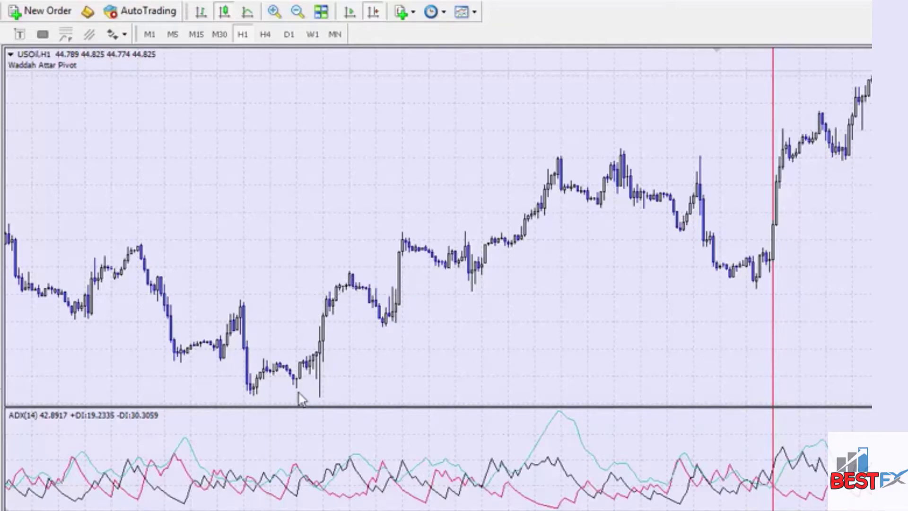